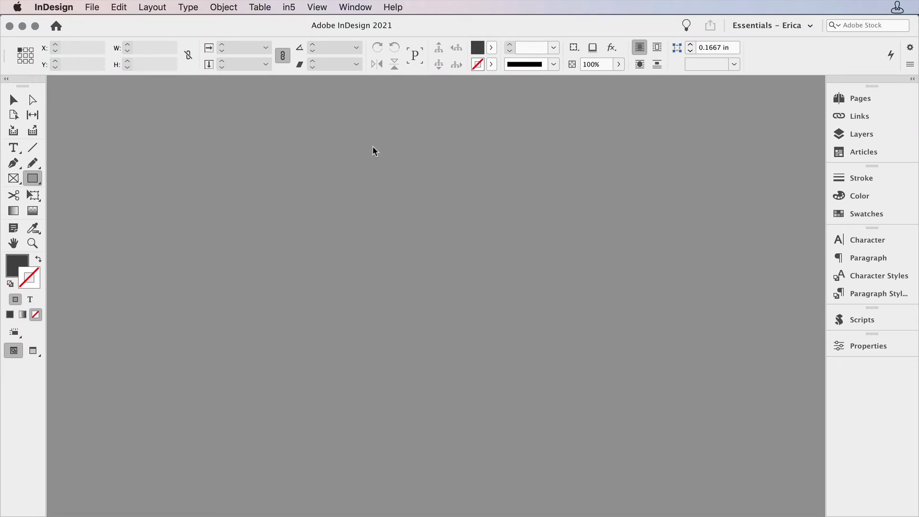
Open the in5 Info & Updates window showing version 3.7.11 and move it toward the centre
click(289, 7)
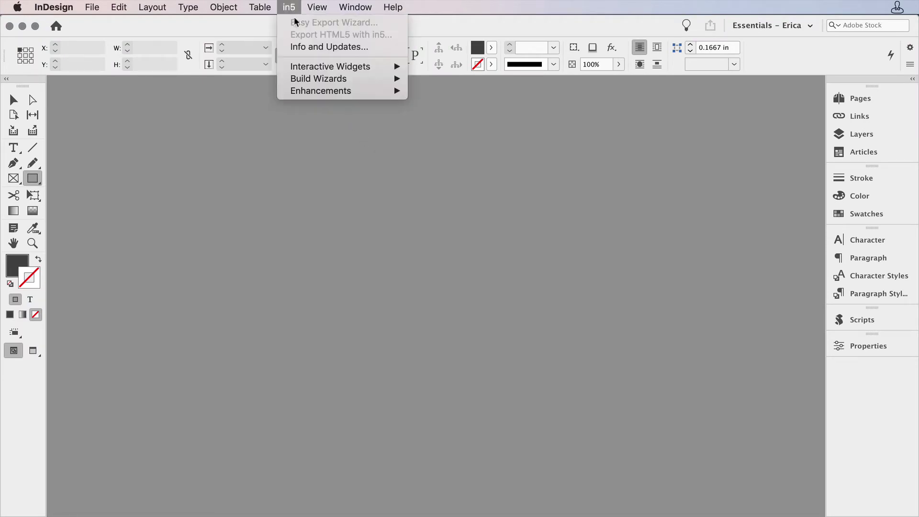
click(299, 47)
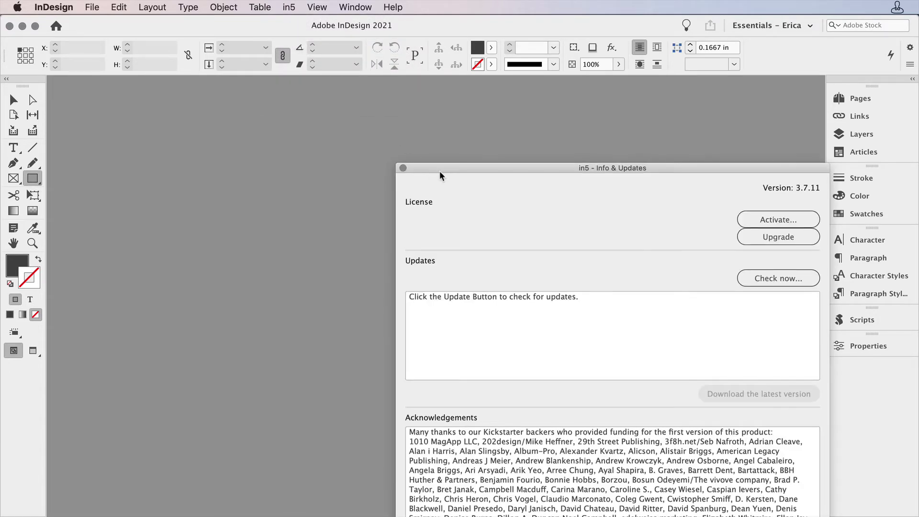
drag(440, 176, 304, 103)
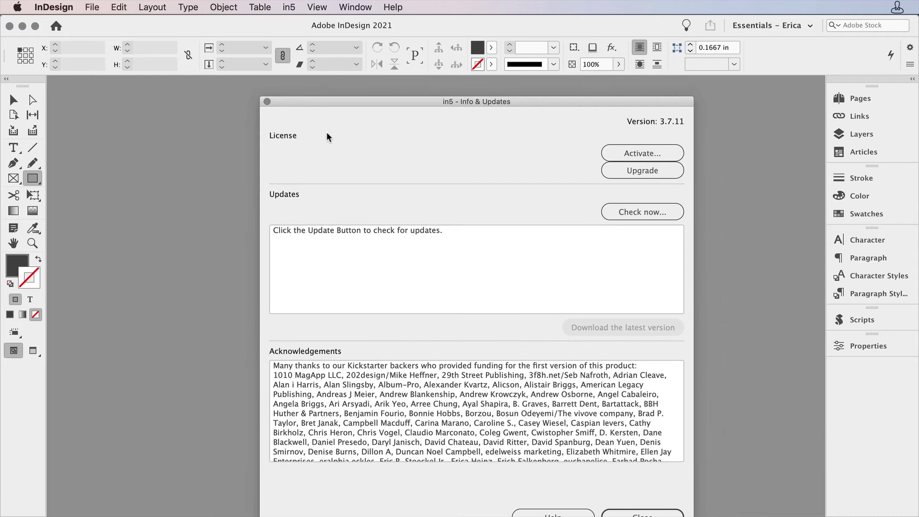
Open the in5 Activate form from the License section and move it up-left into view
click(609, 155)
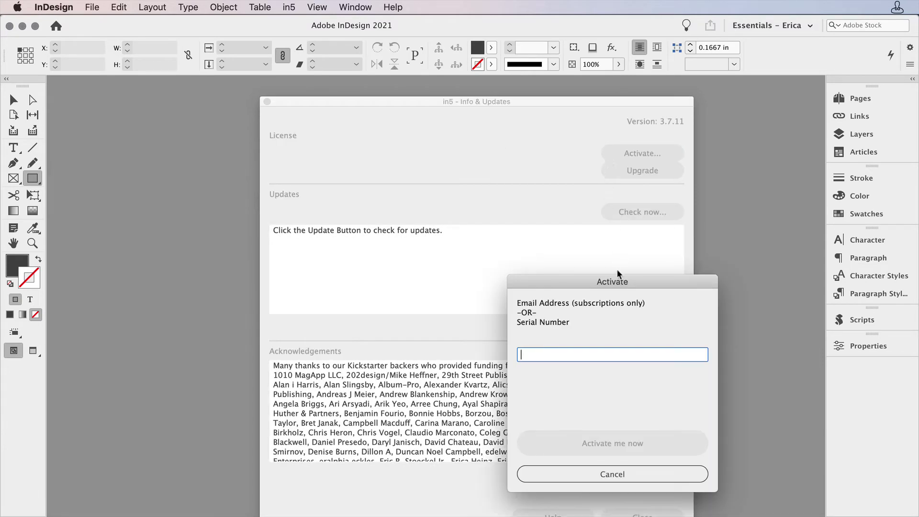
drag(618, 283, 494, 167)
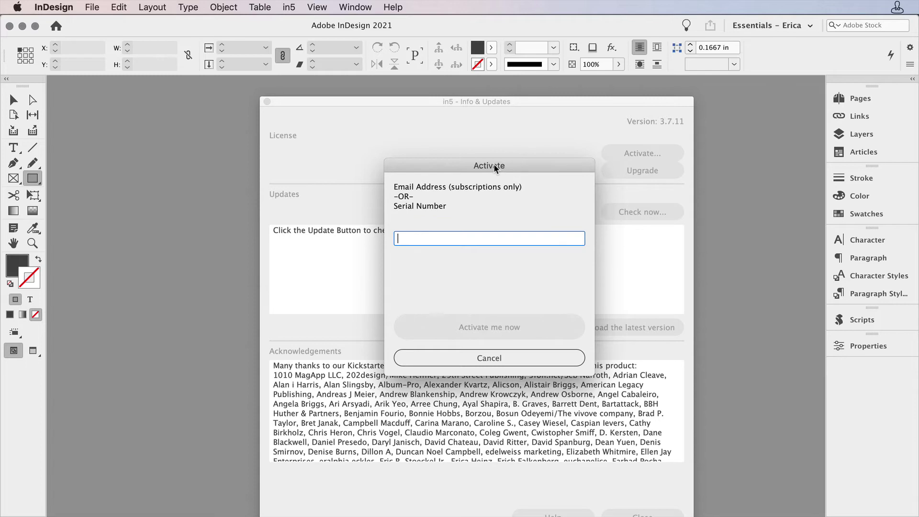
Paste the subscription email, fill in the passcode, and submit the in5 activation
key(super+v)
text(********)
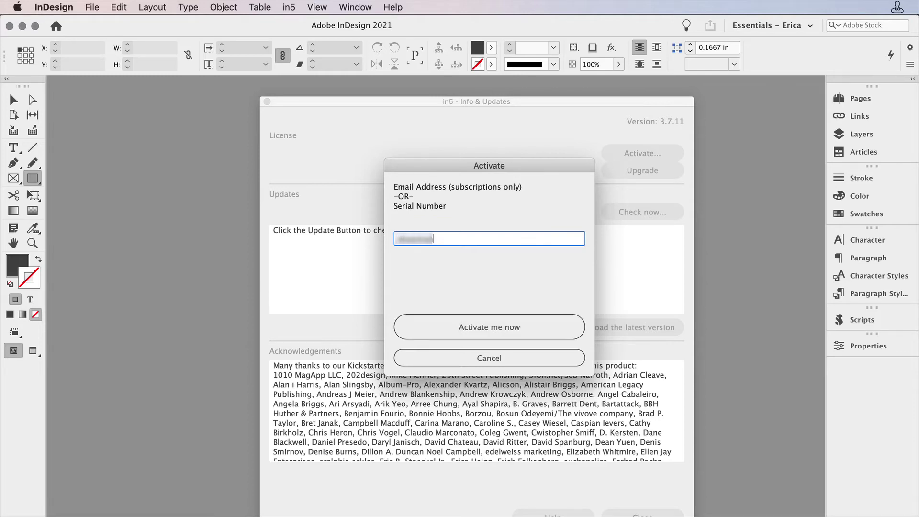
text(@gmai)
text(l.com)
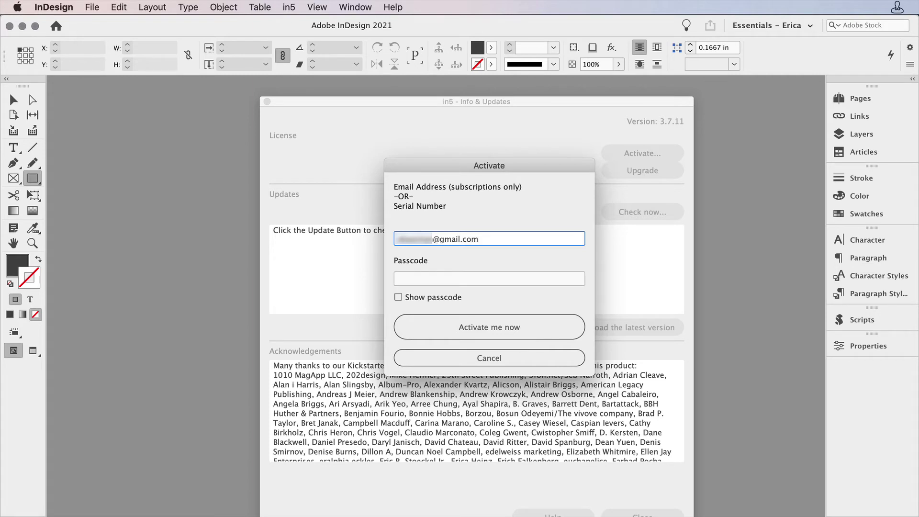
click(444, 278)
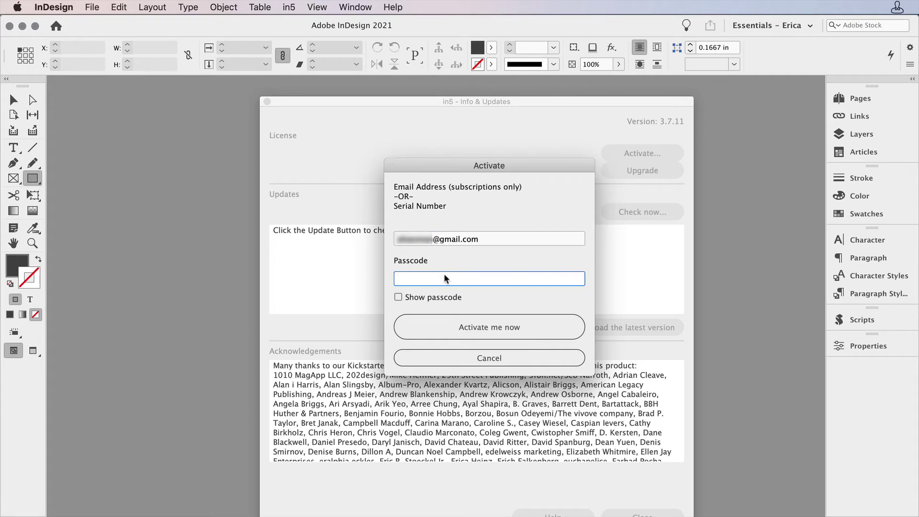
text(******)
text(**)
click(452, 325)
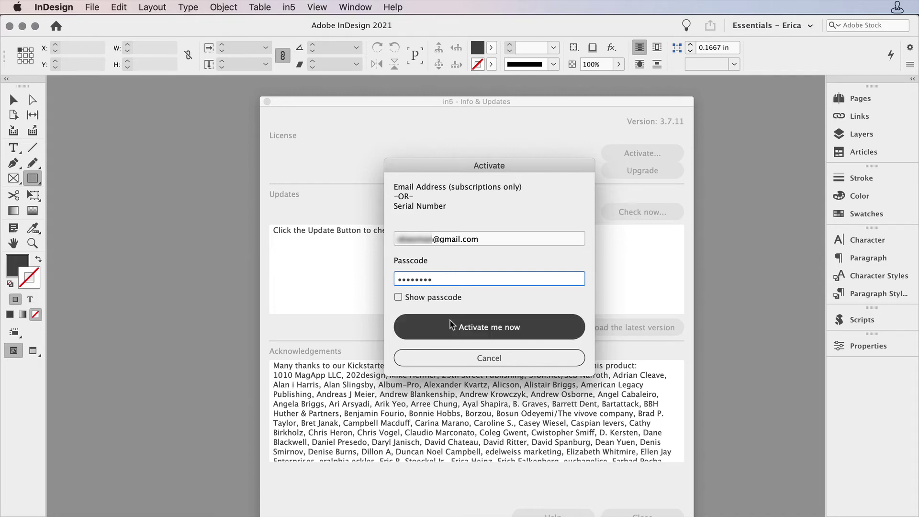